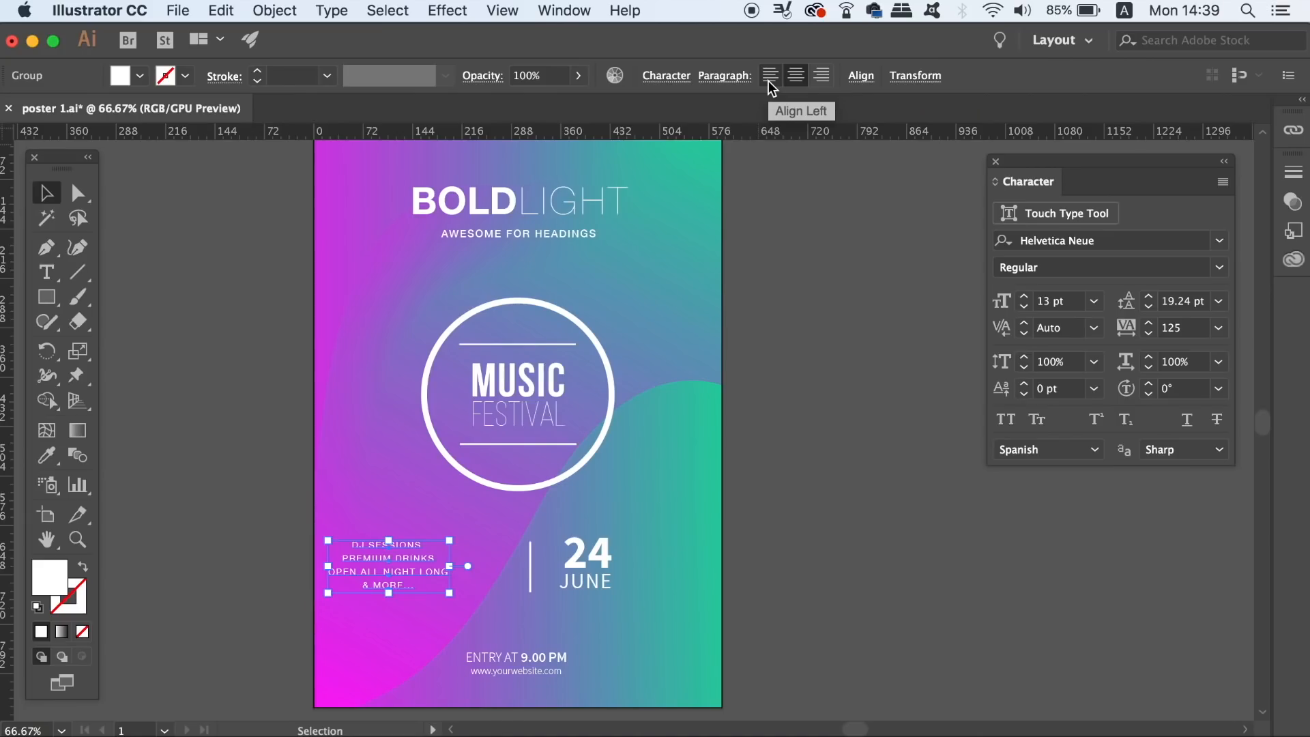
- Left-align the text lines of the event details list beside the vertical divider
{"action": "left_click", "coordinate": [770, 77]}
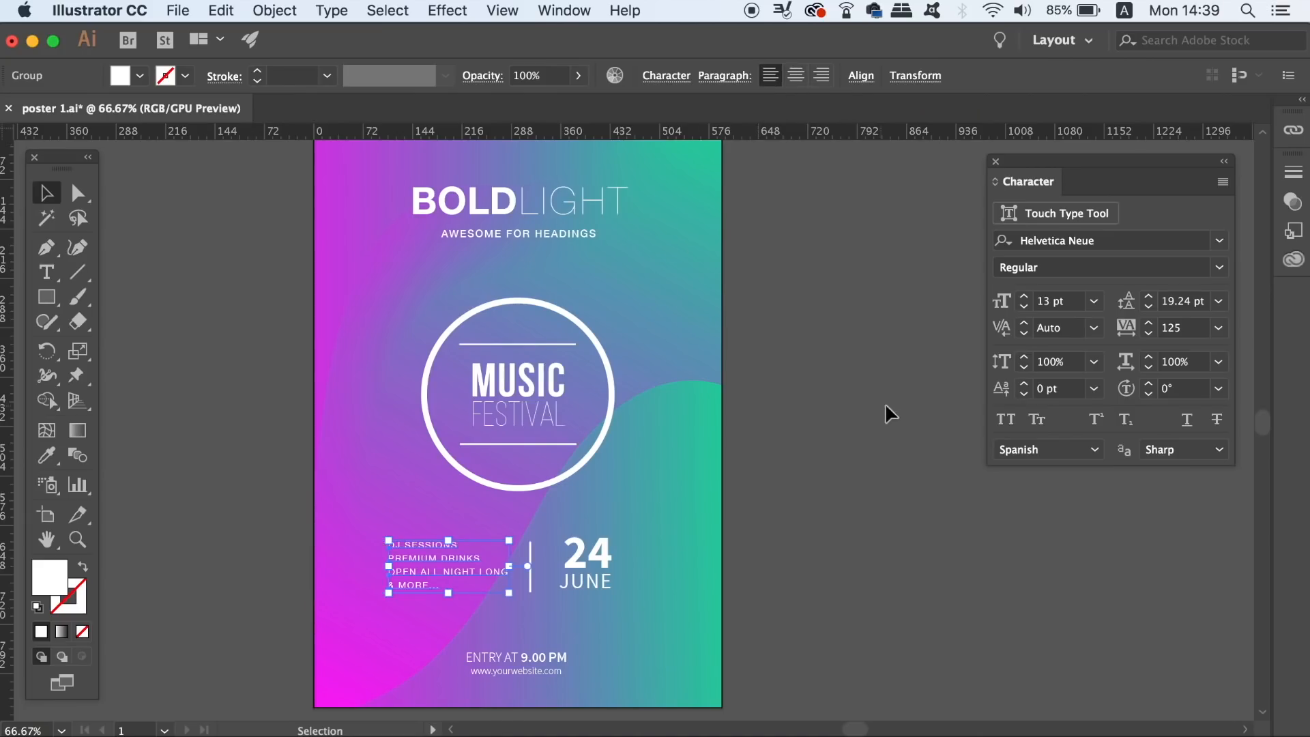
{"action": "left_click", "coordinate": [924, 417]}
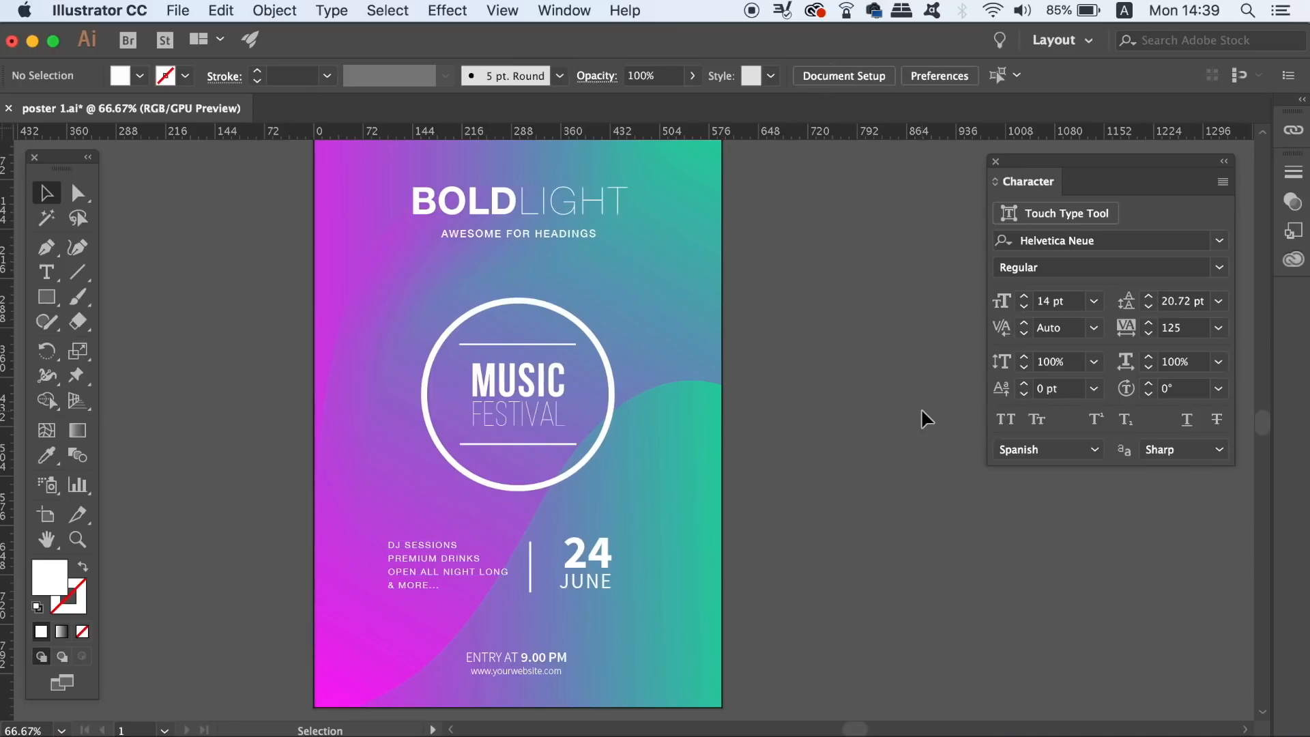
{"action": "left_click_drag", "start_coordinate": [946, 418], "coordinate": [896, 380]}
- Group the event details list, divider line and date, and center the group horizontally on the artboard
{"action": "left_click", "coordinate": [543, 588]}
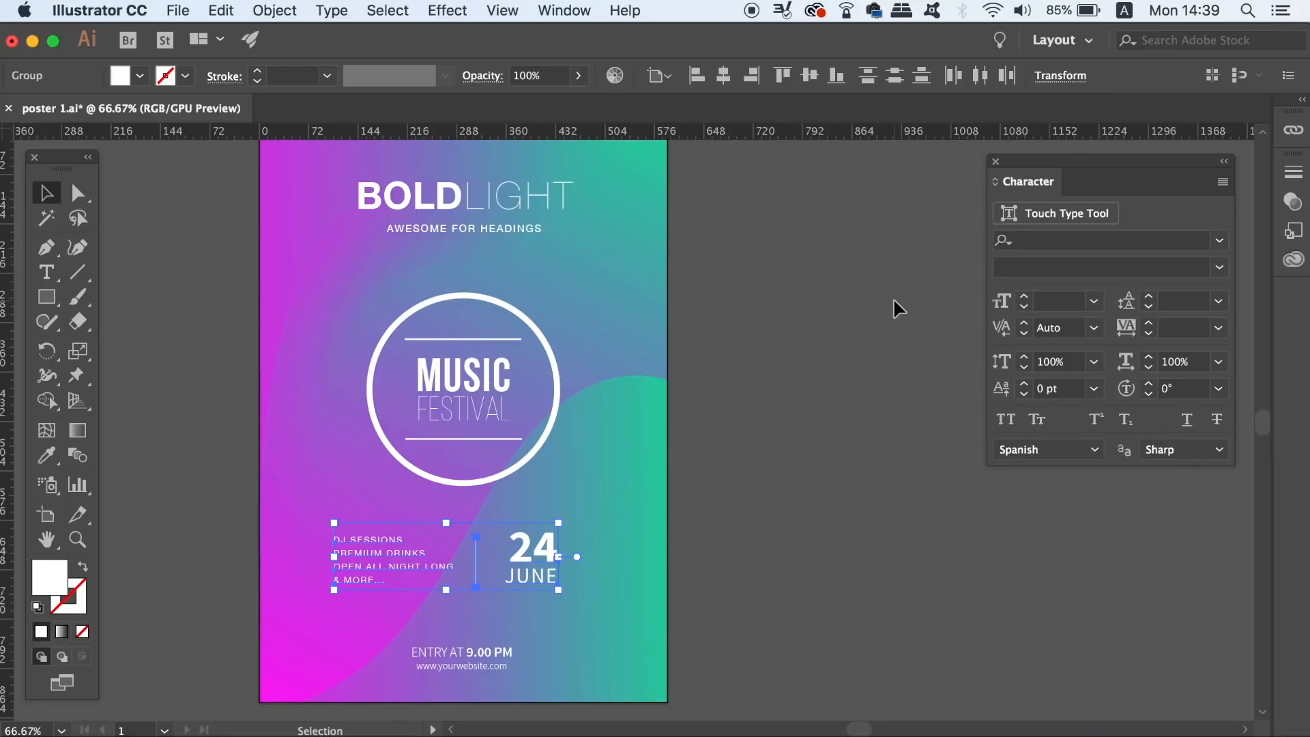
{"action": "left_click", "coordinate": [566, 10]}
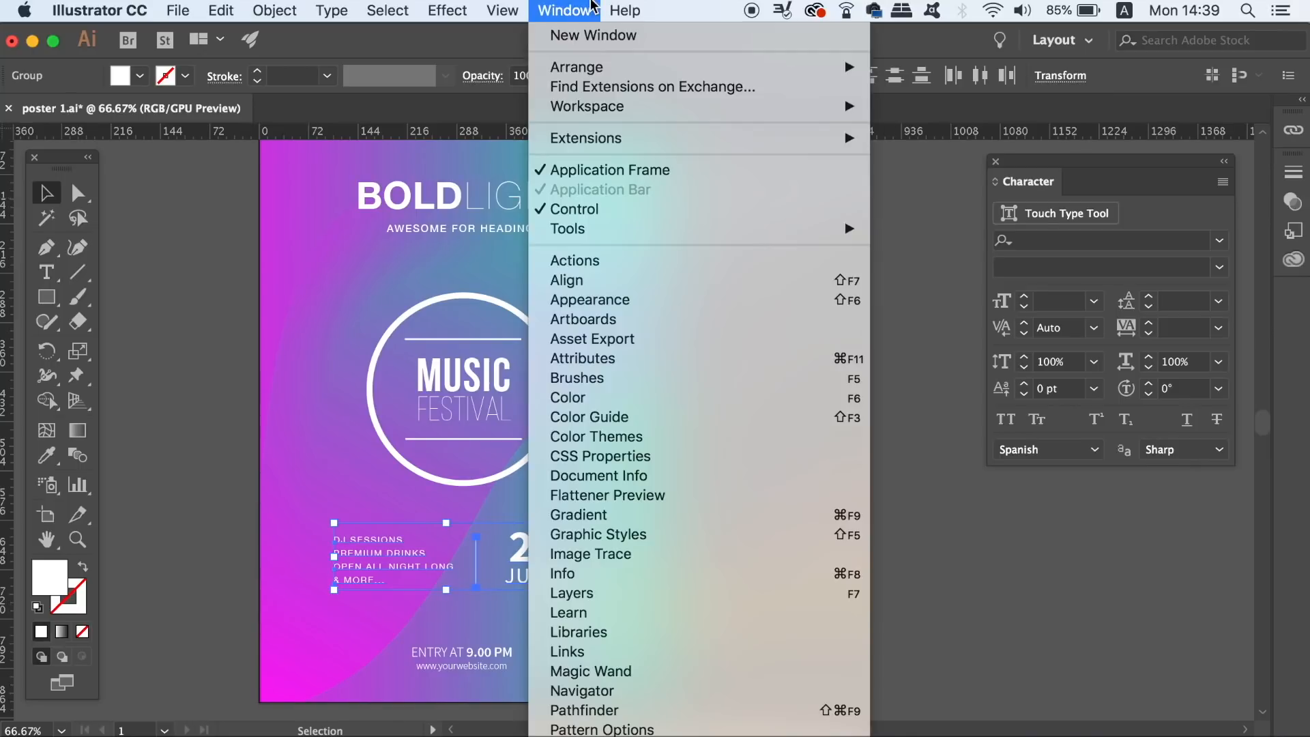
{"action": "left_click", "coordinate": [650, 279]}
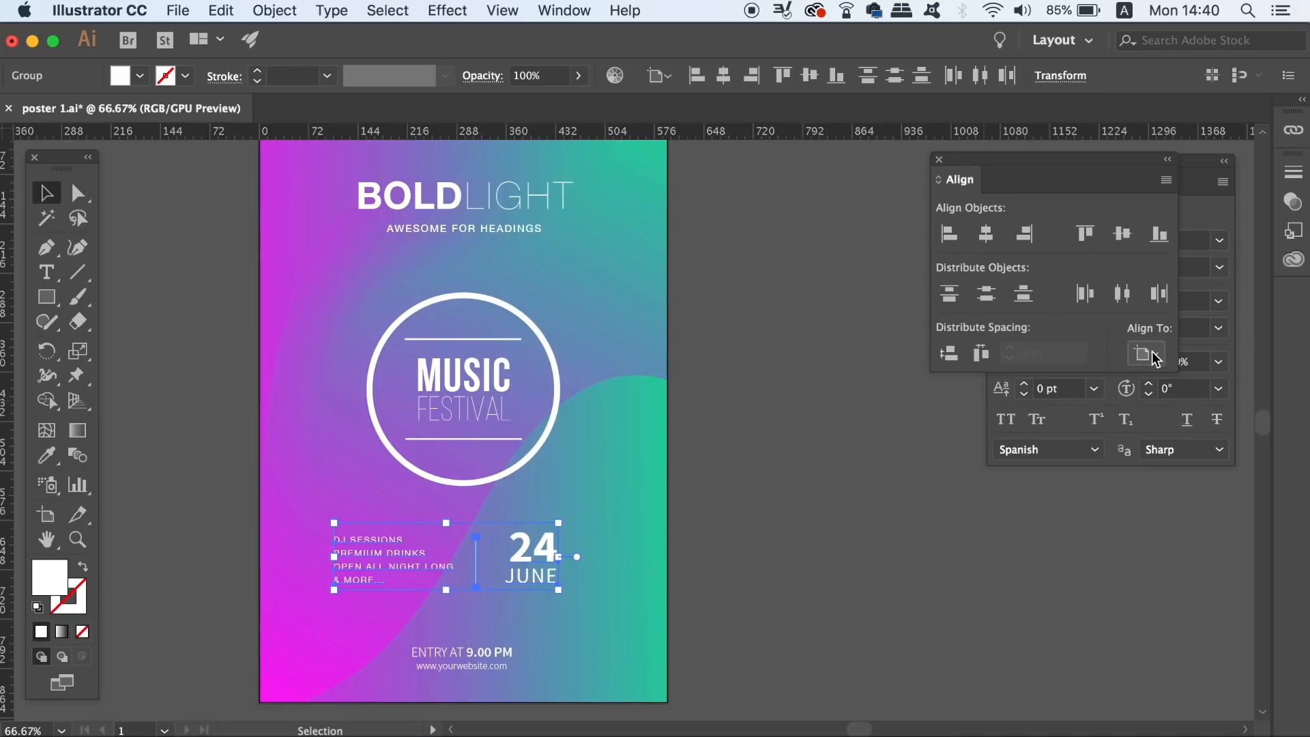
{"action": "left_click", "coordinate": [1152, 355]}
{"action": "left_click", "coordinate": [1196, 423]}
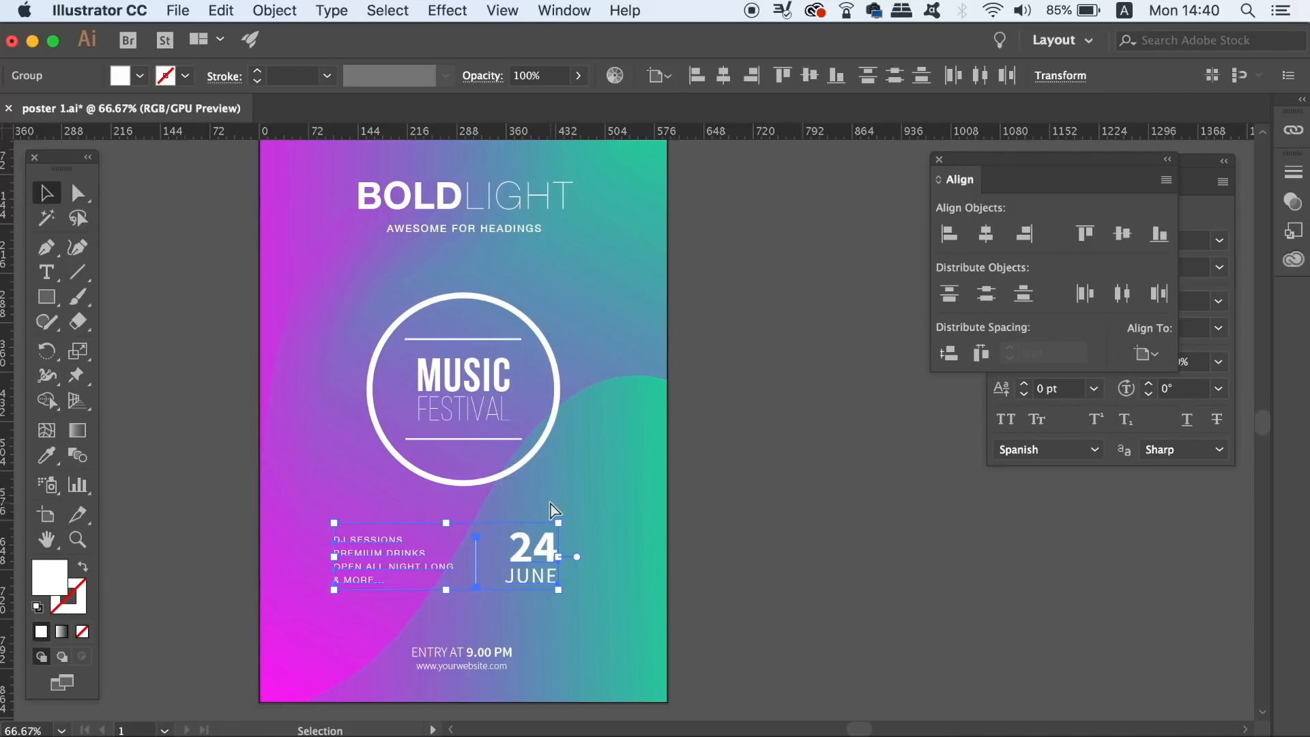
{"action": "key", "text": "super"}
{"action": "left_click", "coordinate": [1022, 234]}
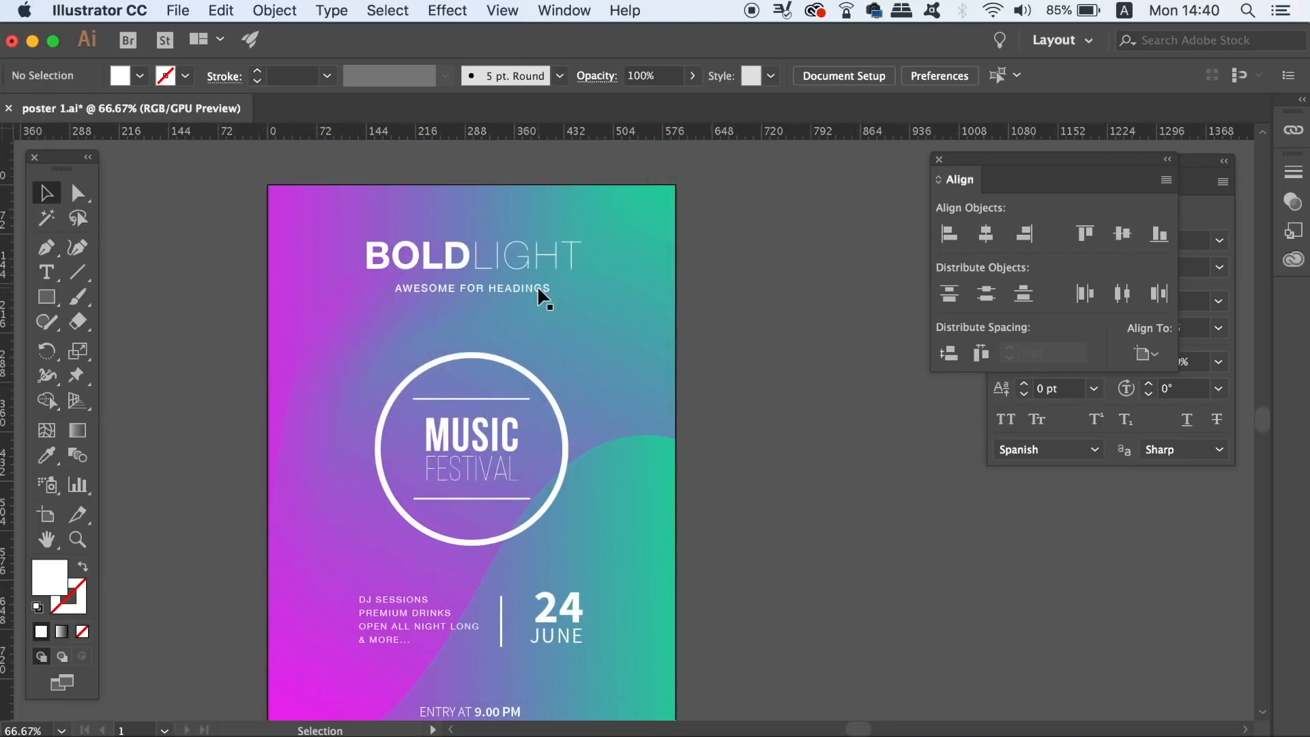
- Move the "AWESOME FOR HEADINGS" subheading so its left edge lines up with the BOLDLIGHT heading
{"action": "mouse_move", "coordinate": [538, 289]}
{"action": "left_mouse_down"}
{"action": "mouse_move", "coordinate": [530, 301]}
{"action": "mouse_move", "coordinate": [497, 293]}
{"action": "mouse_move", "coordinate": [513, 294]}
{"action": "left_mouse_up"}
{"action": "left_click", "coordinate": [211, 345]}
{"action": "left_click", "coordinate": [407, 289]}
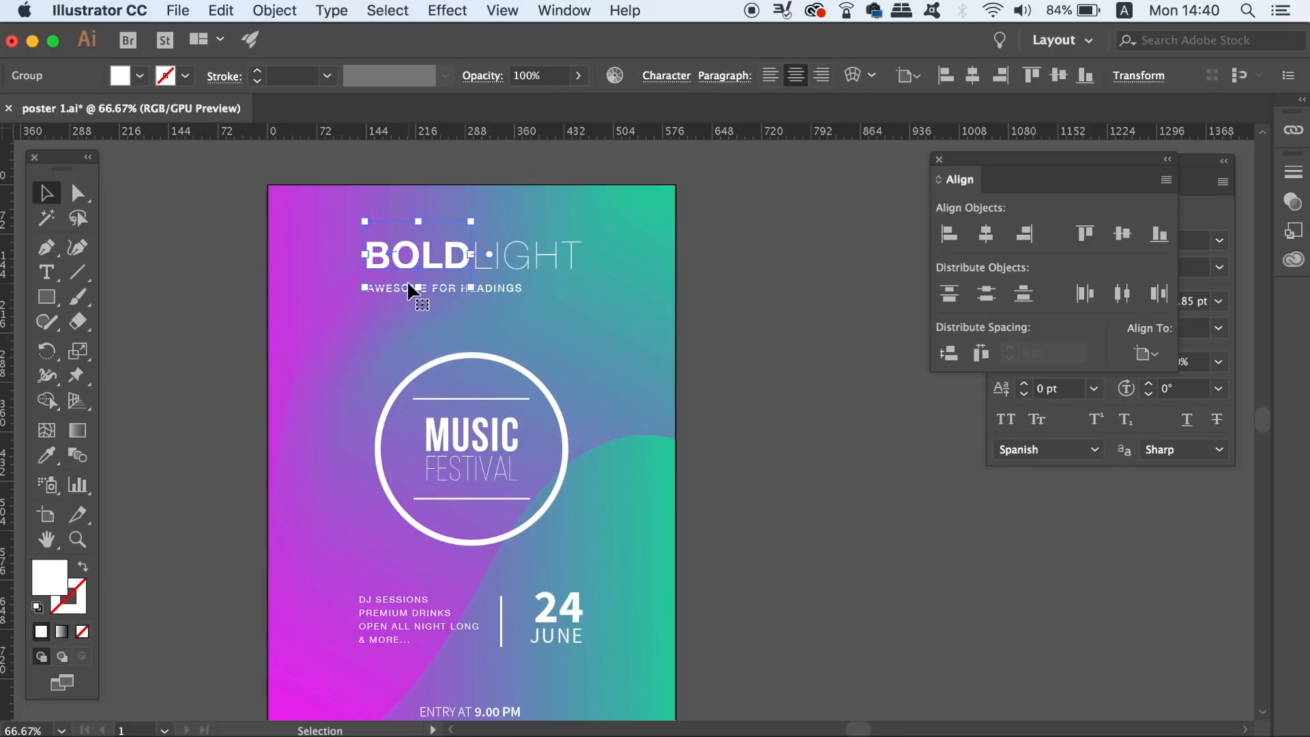
{"action": "left_click", "coordinate": [489, 297]}
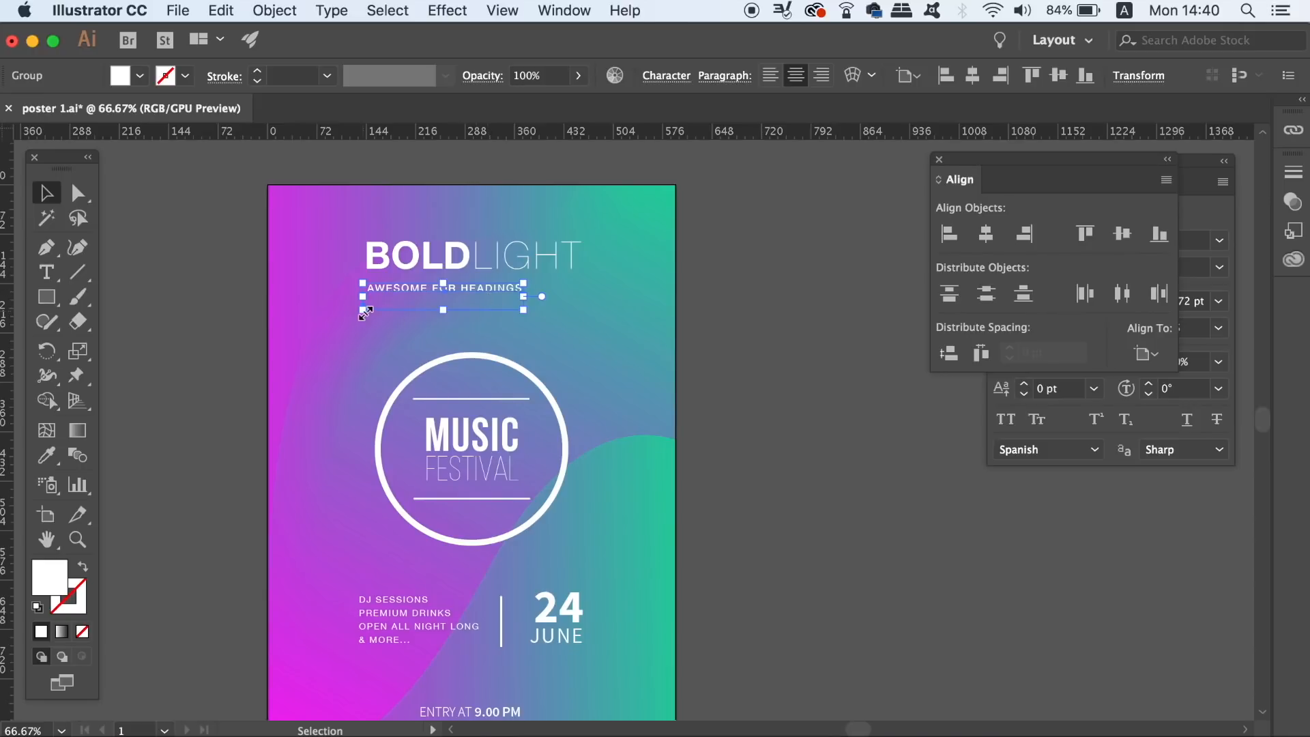
{"action": "left_click", "coordinate": [176, 302]}
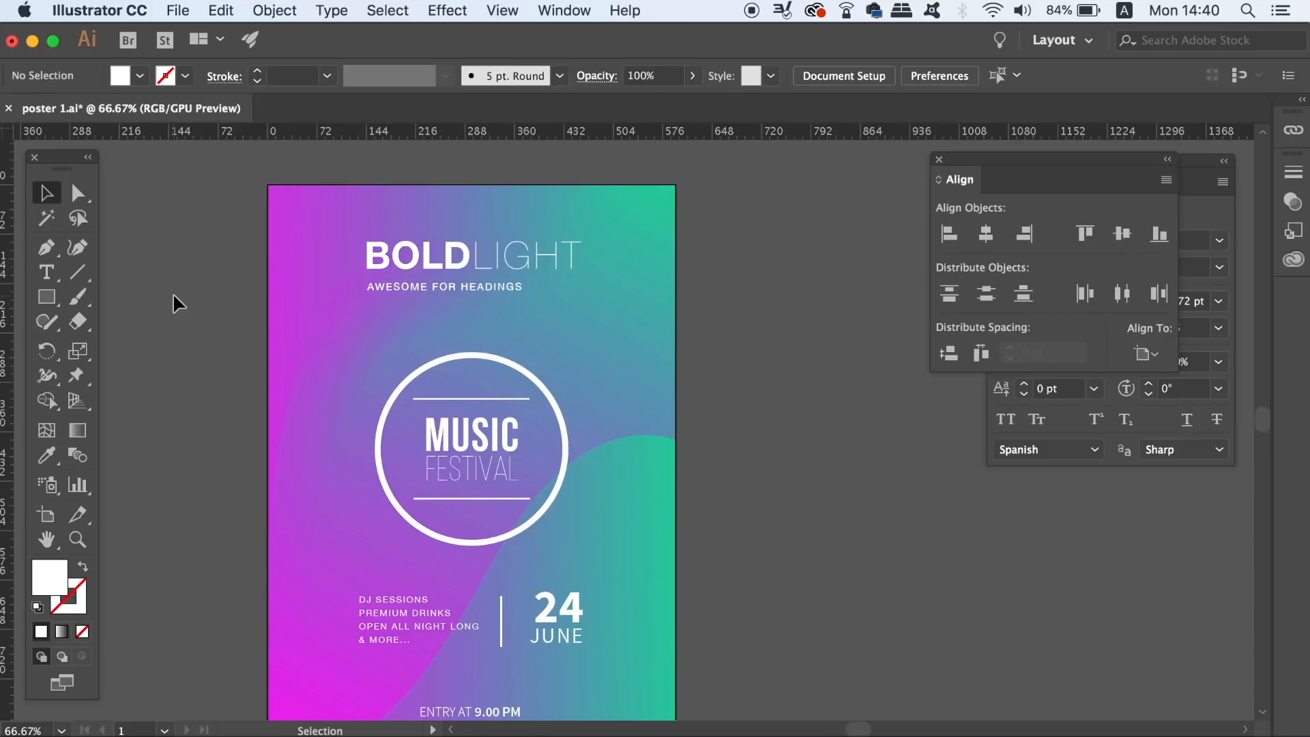
{"action": "key", "text": "super+minus"}
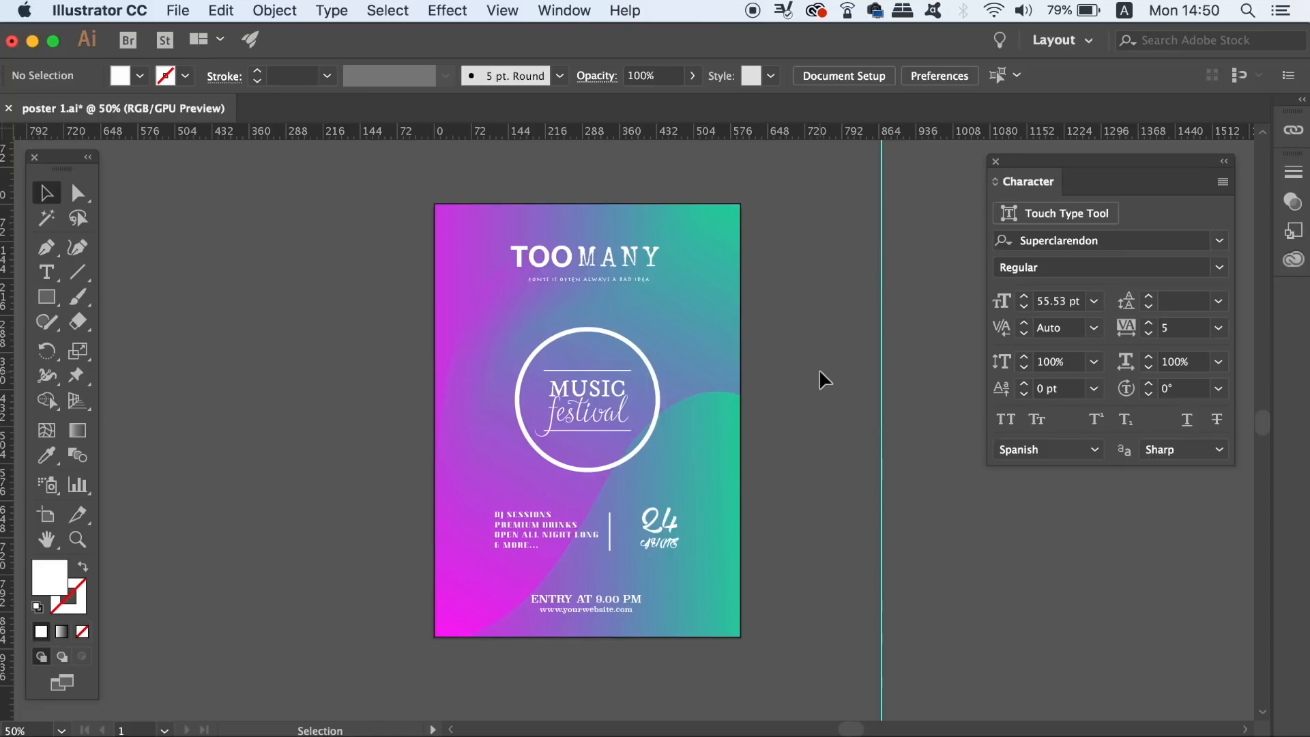
{"action": "key", "text": "super+equal"}
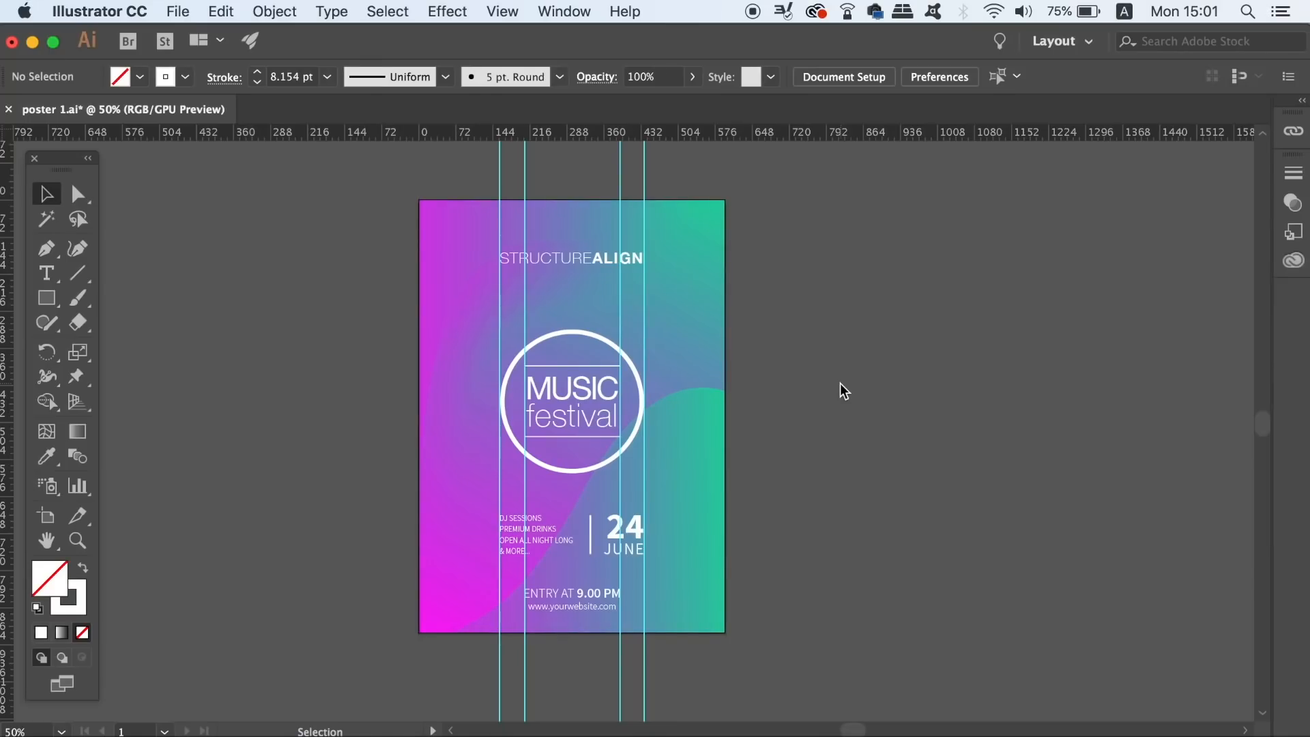
- Scale the STRUCTUREALIGN heading up slightly so its letters span exactly between the two outer vertical guides
{"action": "key", "text": "super+equal"}
{"action": "key", "text": "space"}
{"action": "left_click_drag", "start_coordinate": [851, 374], "coordinate": [851, 467]}
{"action": "key", "text": "super+equal"}
{"action": "key", "text": "super+equal"}
{"action": "key", "text": "space"}
{"action": "left_click_drag", "start_coordinate": [582, 311], "coordinate": [582, 502]}
{"action": "left_click", "coordinate": [573, 321]}
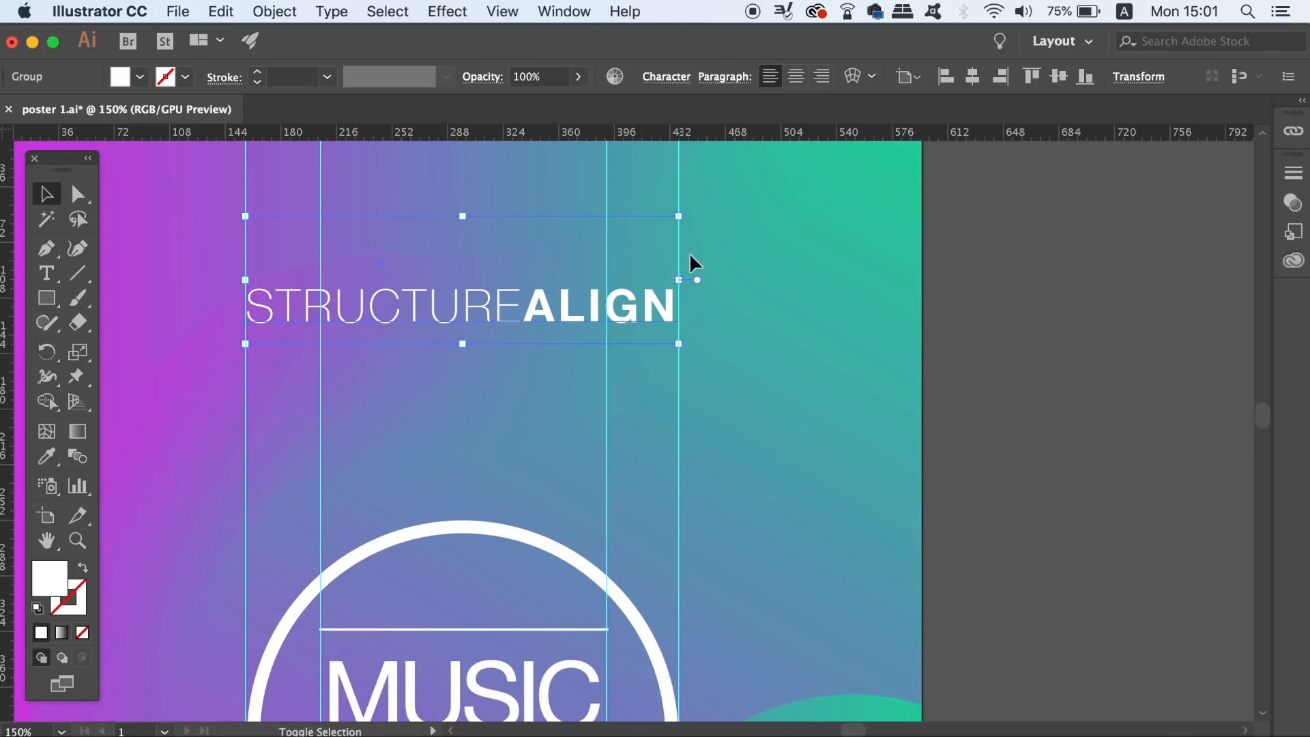
{"action": "left_click_drag", "start_coordinate": [678, 212], "coordinate": [685, 205]}
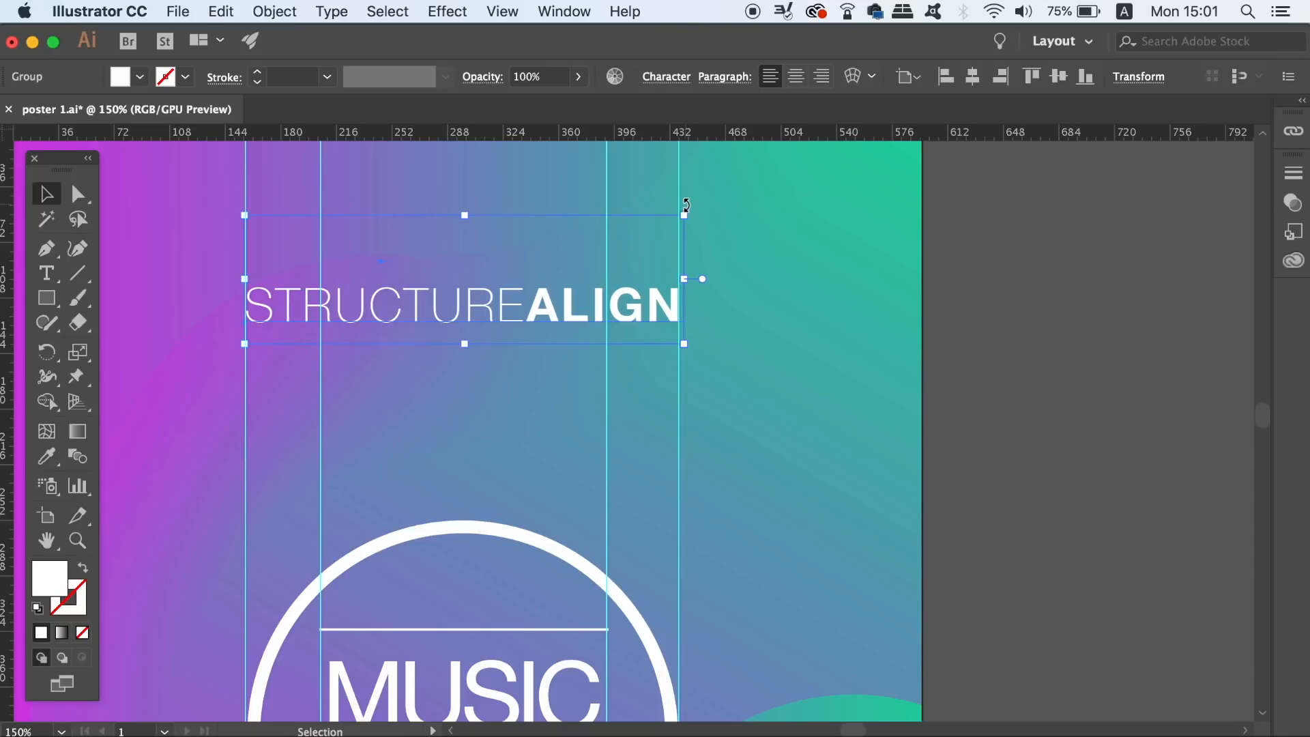
{"action": "left_click", "coordinate": [1044, 317]}
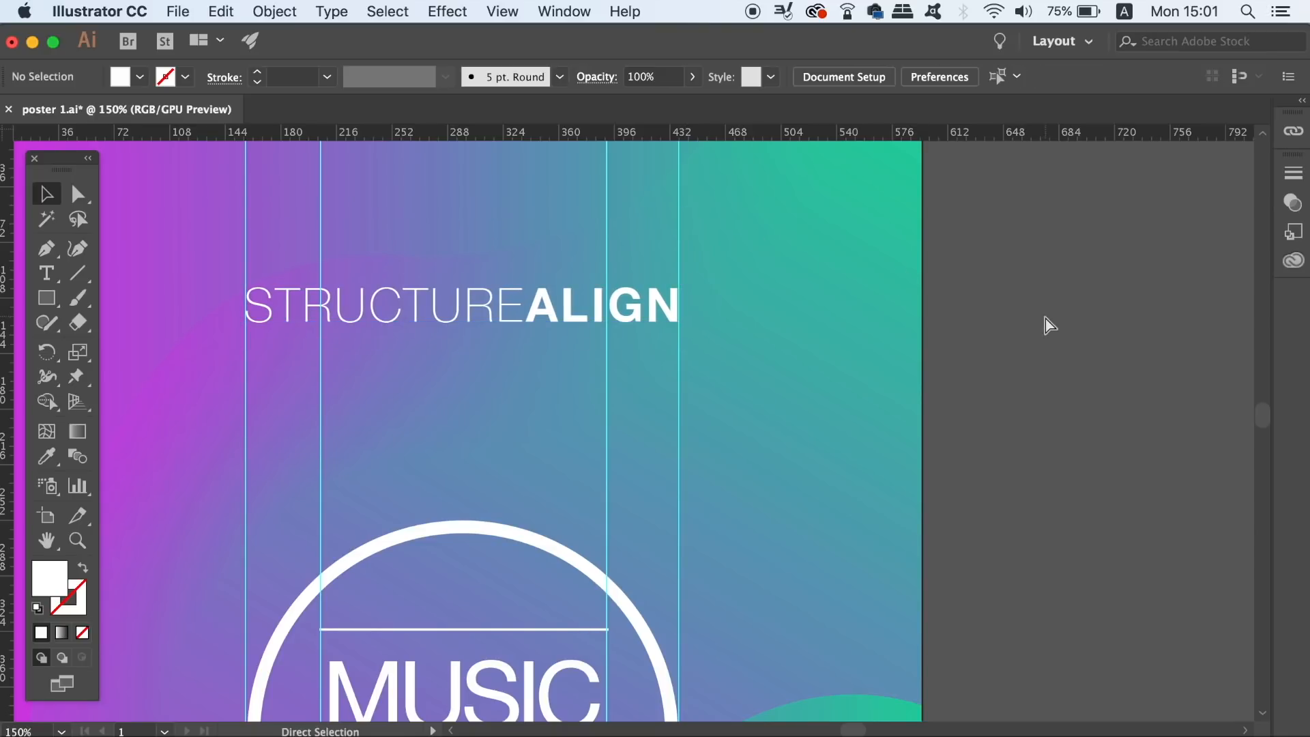
{"action": "key", "text": "super+minus"}
{"action": "key", "text": "super+minus"}
{"action": "left_click_drag", "start_coordinate": [968, 418], "coordinate": [949, 304]}
{"action": "key", "text": "super+minus"}
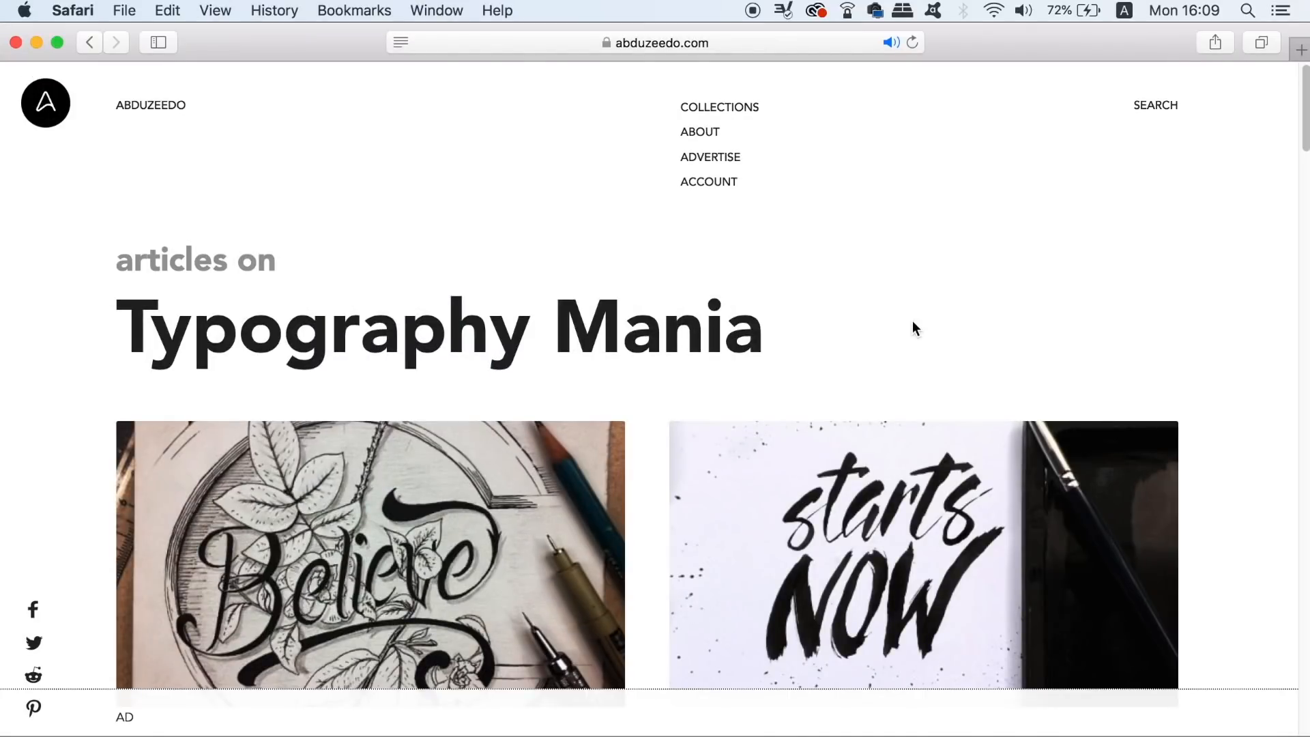
- Open the Typography Mania #317 article on abduzeedo.com in Safari and view its "Grateful" lettering artwork
{"action": "key", "text": "super+minus"}
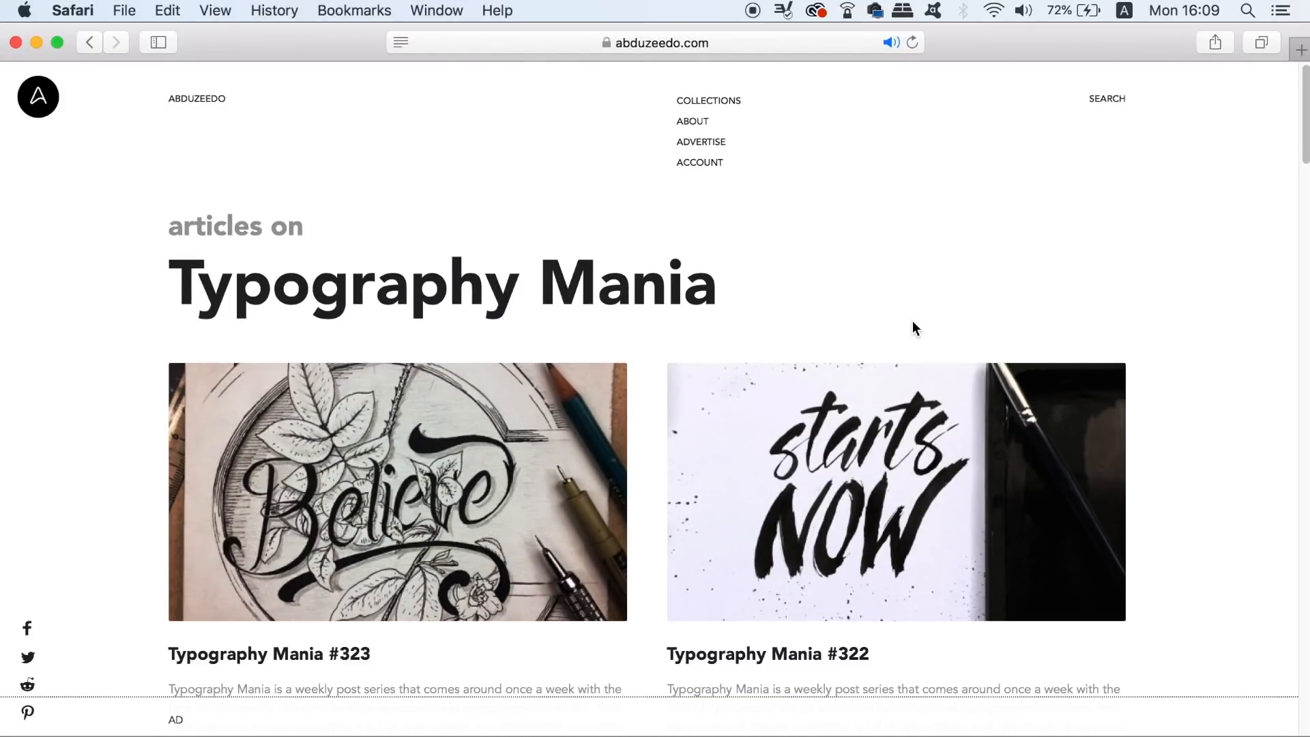
{"action": "left_click_drag", "start_coordinate": [1301, 133], "coordinate": [1306, 337]}
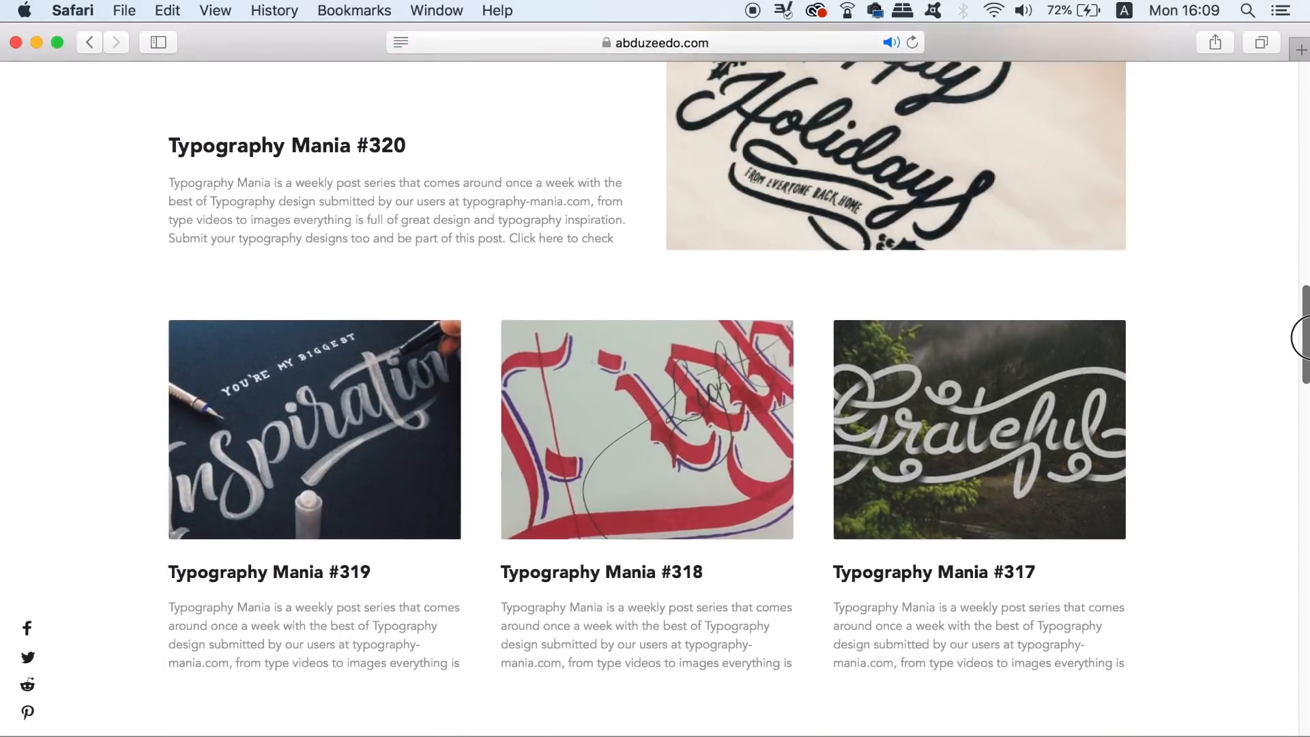
{"action": "left_click", "coordinate": [1009, 449]}
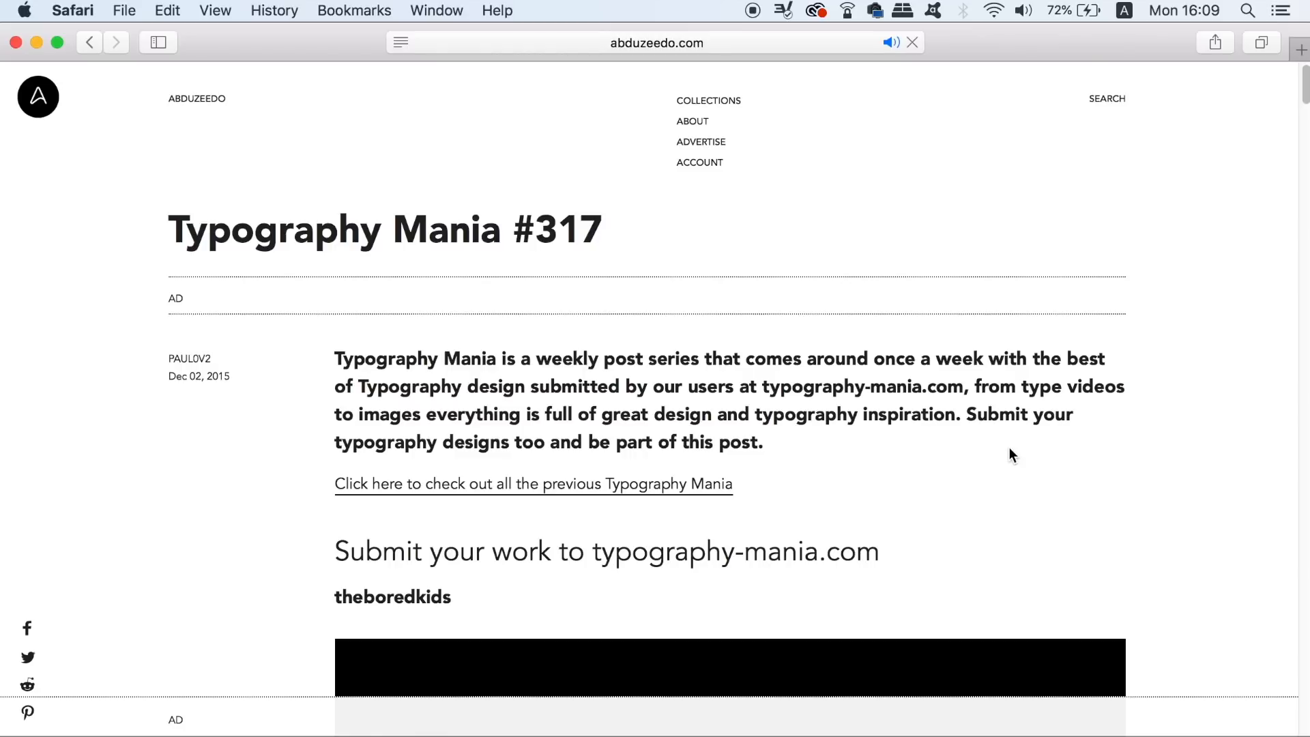
{"action": "left_click_drag", "start_coordinate": [1306, 87], "coordinate": [1300, 612]}
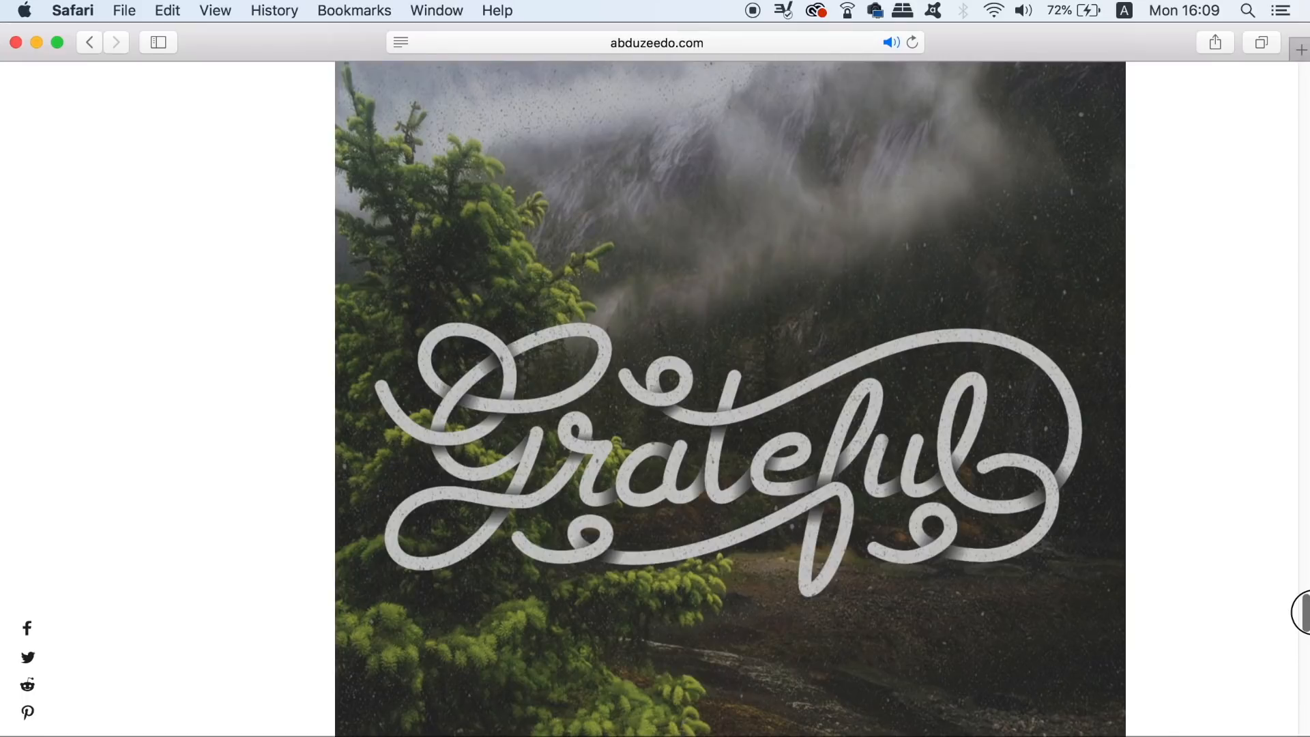